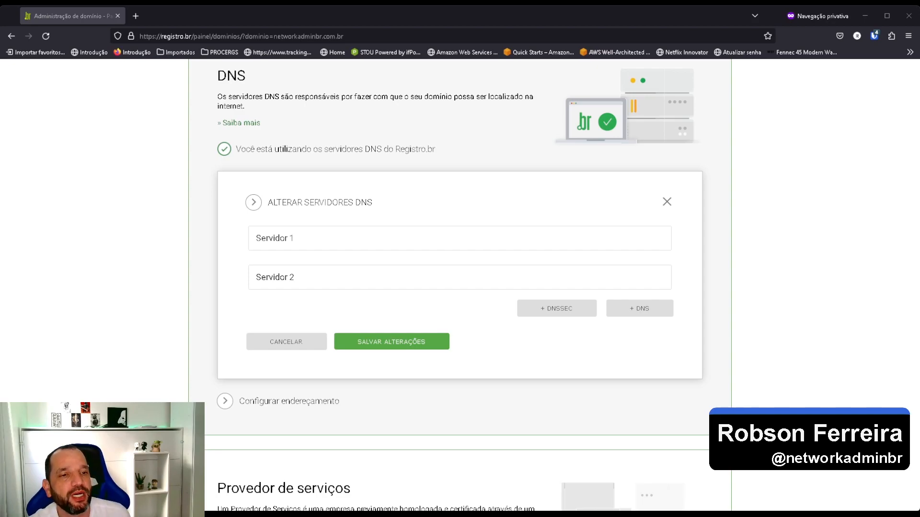
Step: Examine the address configuration options of networkadminbr.com.br and return to the form for changing its DNS servers
left_click(303, 242)
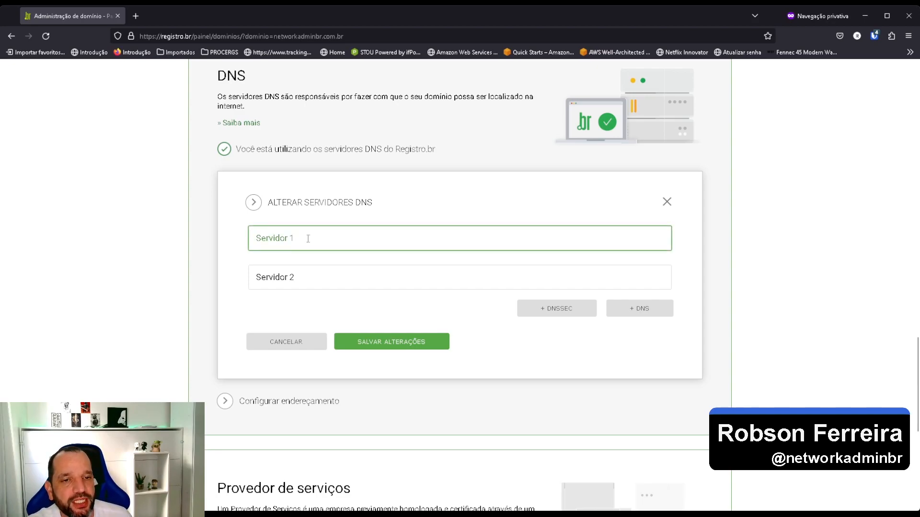
left_click(304, 273)
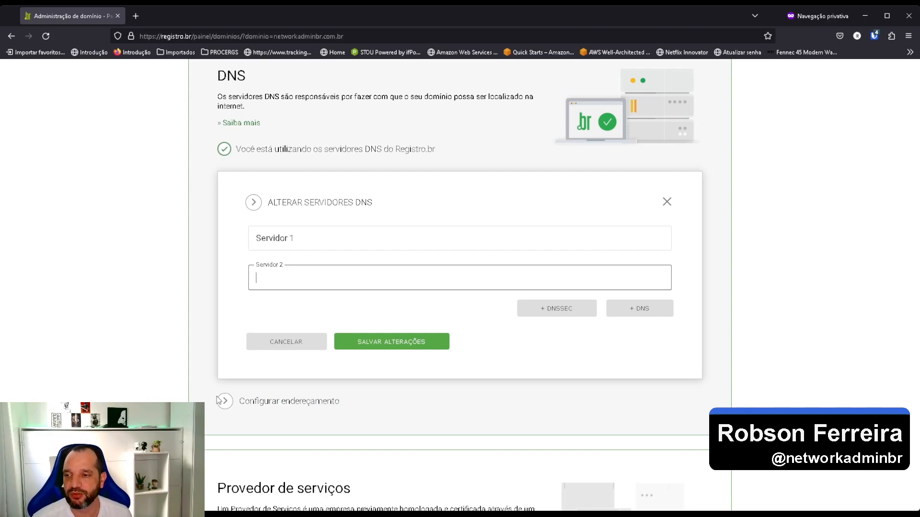
left_click(262, 404)
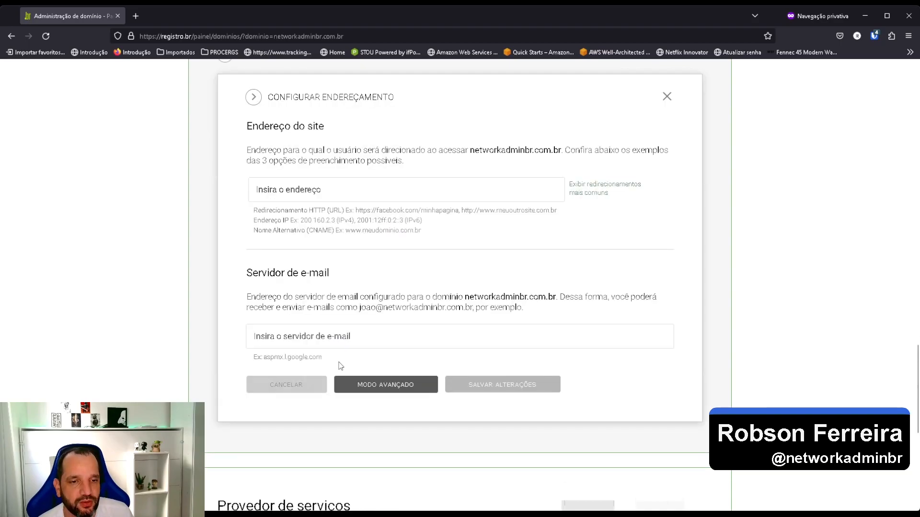
scroll(431, 273, "down", 3)
scroll(458, 277, "up", 6)
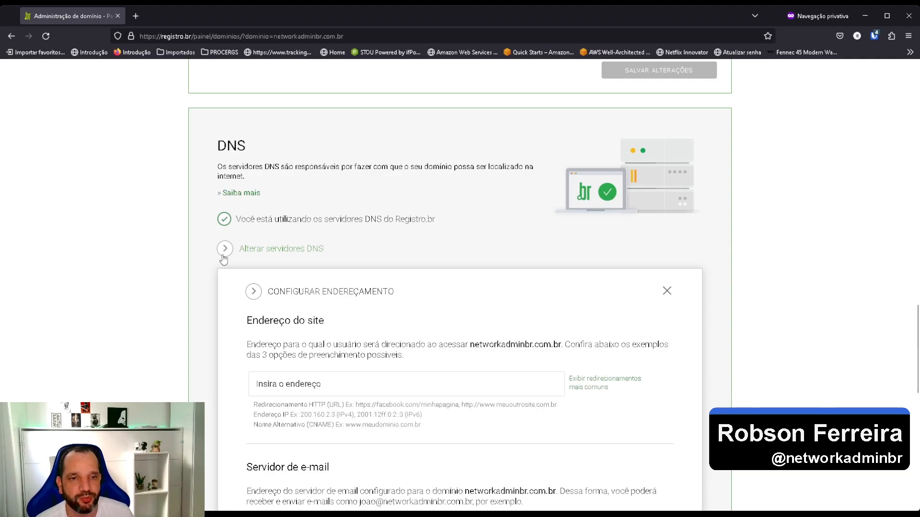
left_click(363, 379)
scroll(369, 381, "down", 3)
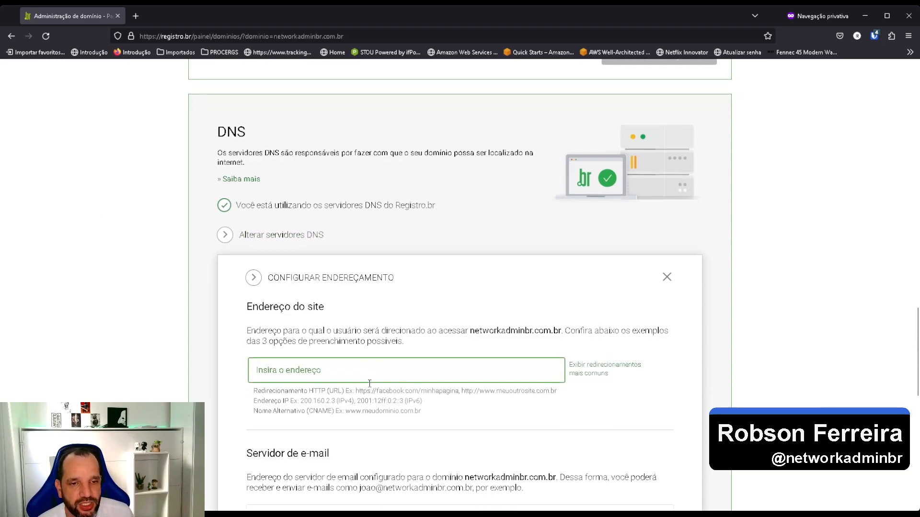
scroll(251, 307, "up", 4)
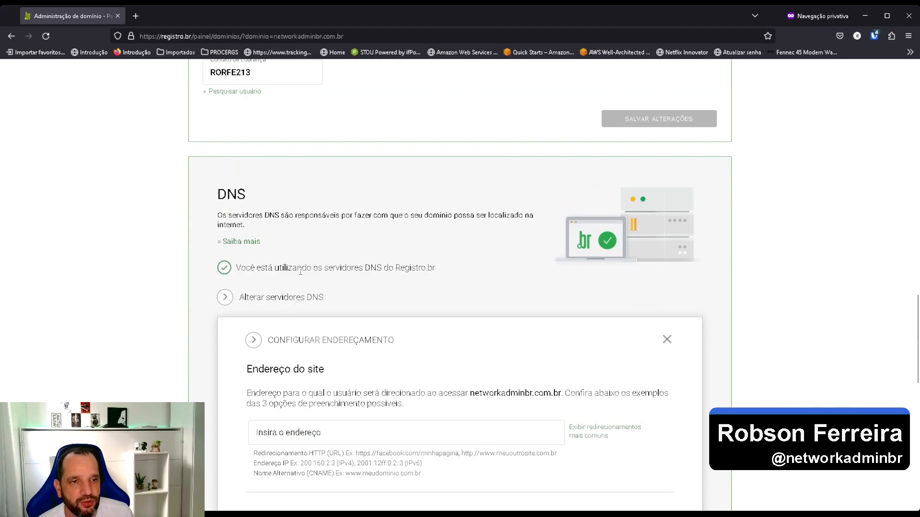
scroll(469, 270, "up", 4)
scroll(370, 287, "down", 4)
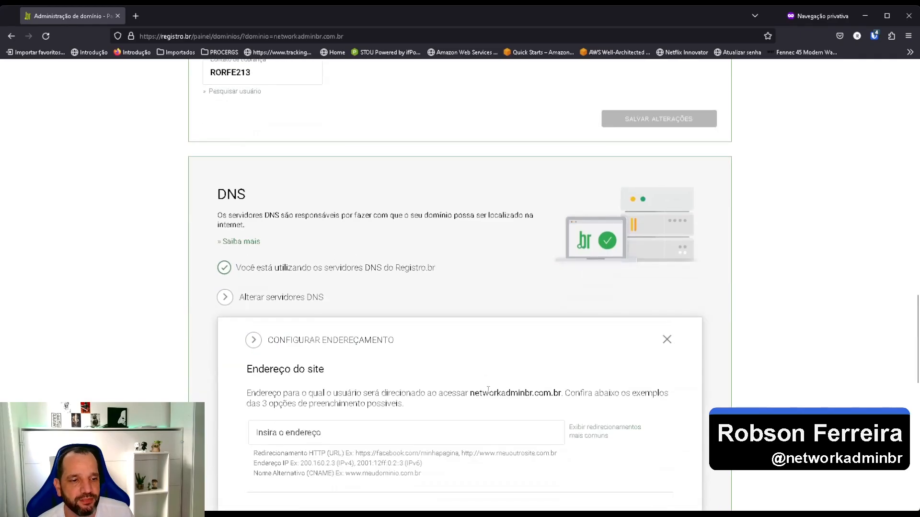
left_click(278, 297)
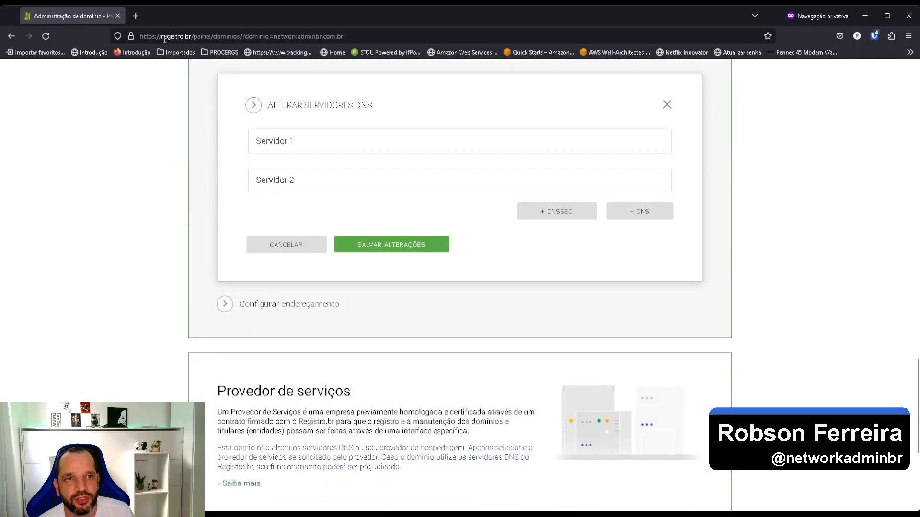
left_click(347, 135)
Step: Open cloudflare.com in a new browser tab
key("ctrl+t")
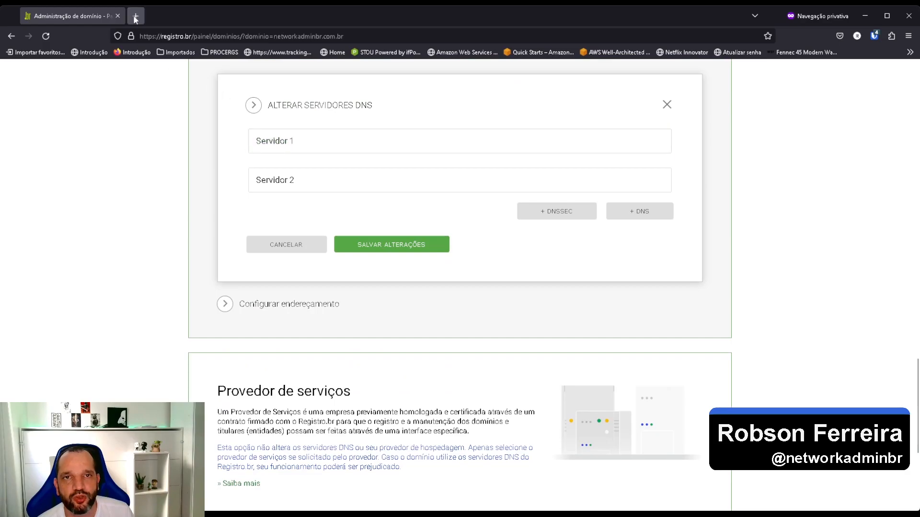
left_click(164, 33)
type("cloudflare.com/")
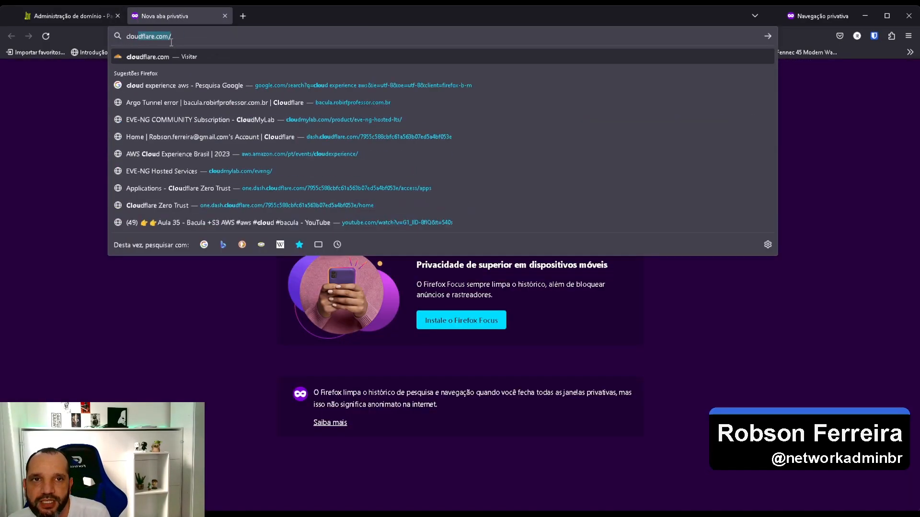
key("Return")
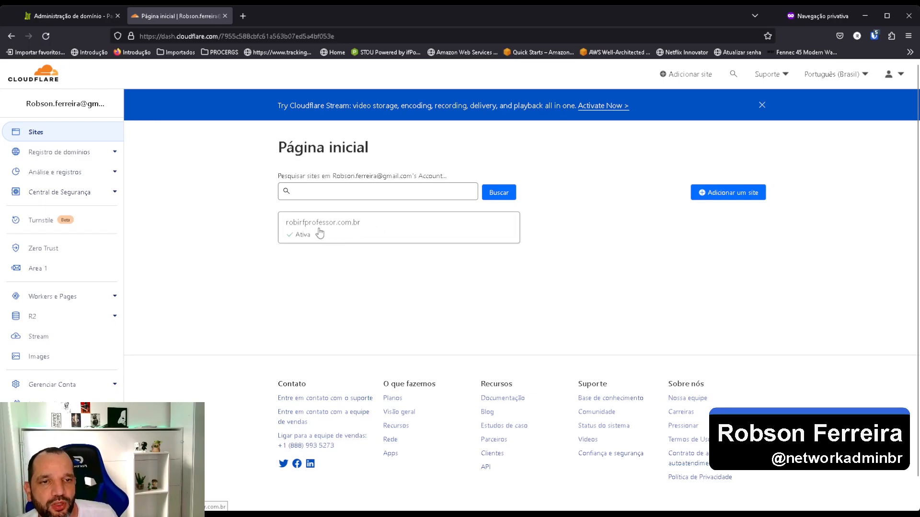
Step: Add networkadminbr.com.br as a new site in the Cloudflare account
left_click(713, 197)
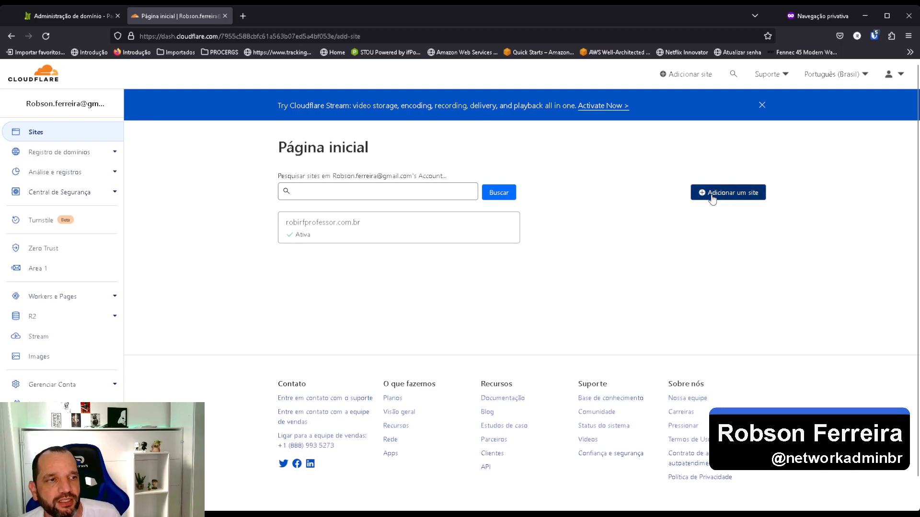
left_click(287, 154)
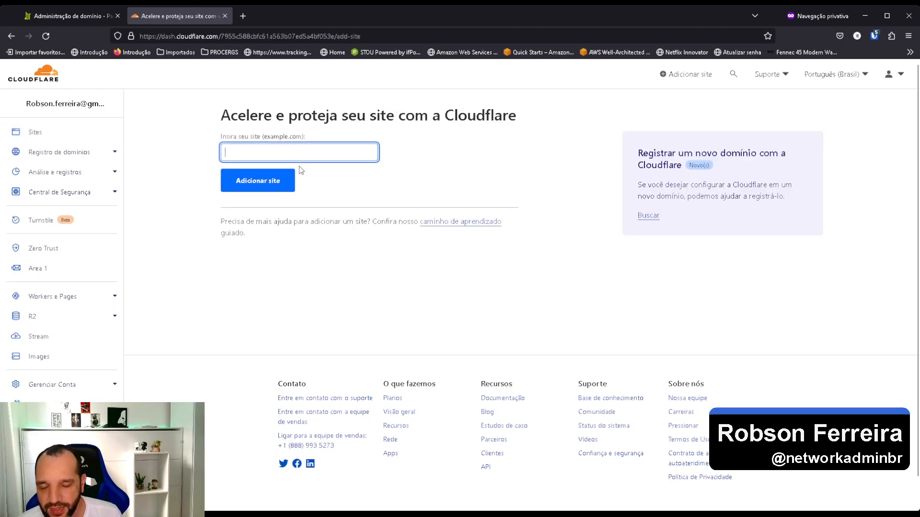
type("network")
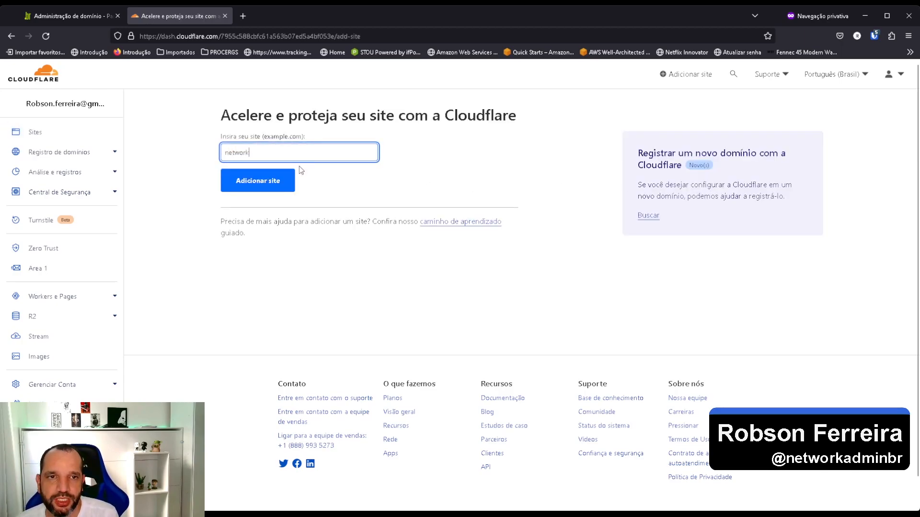
type("adminbr")
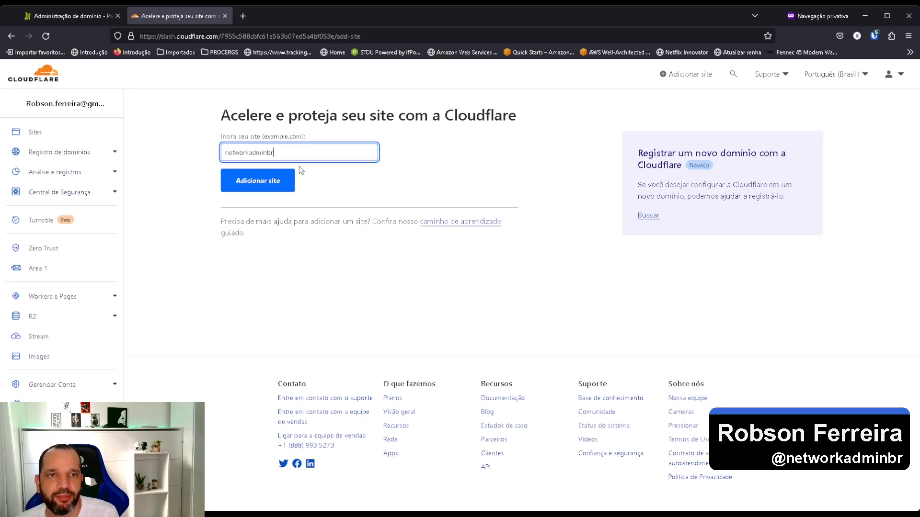
type(".com.br")
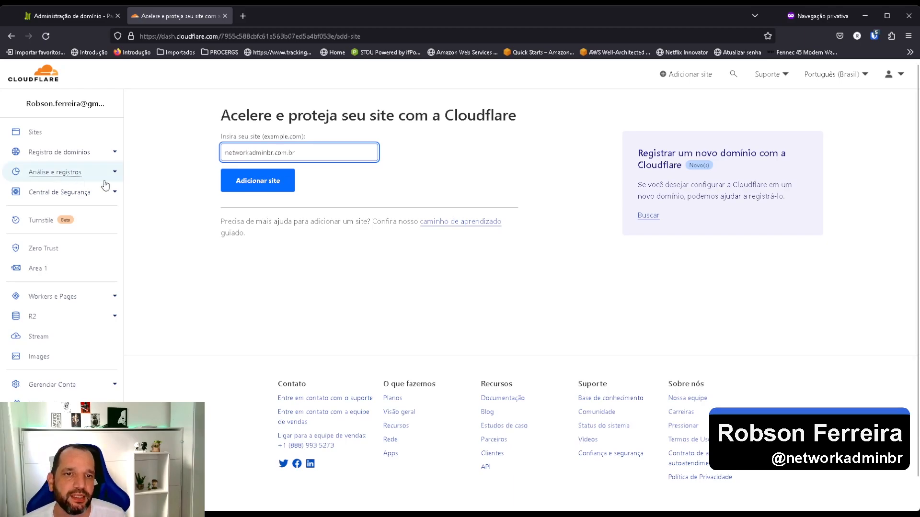
left_click(285, 181)
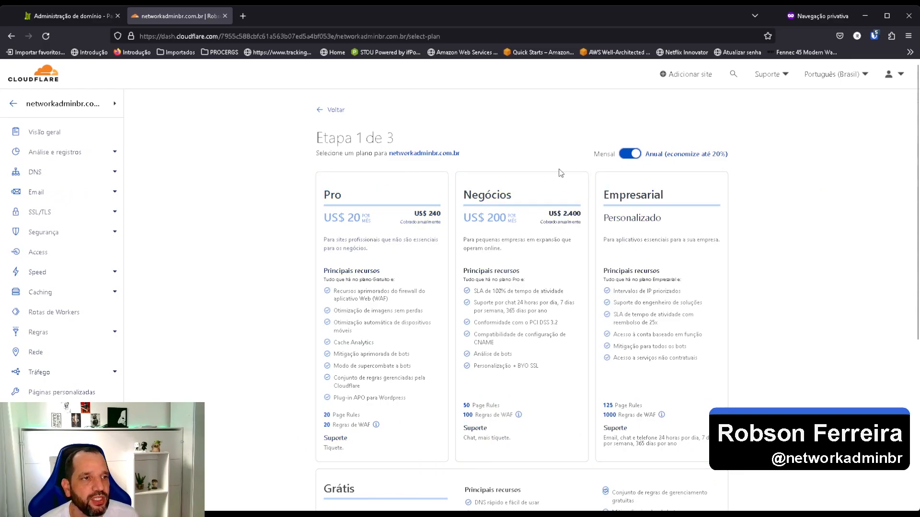
Step: Choose the free plan (Grátis) for networkadminbr.com.br and continue to the DNS quick scan
scroll(497, 293, "down", 4)
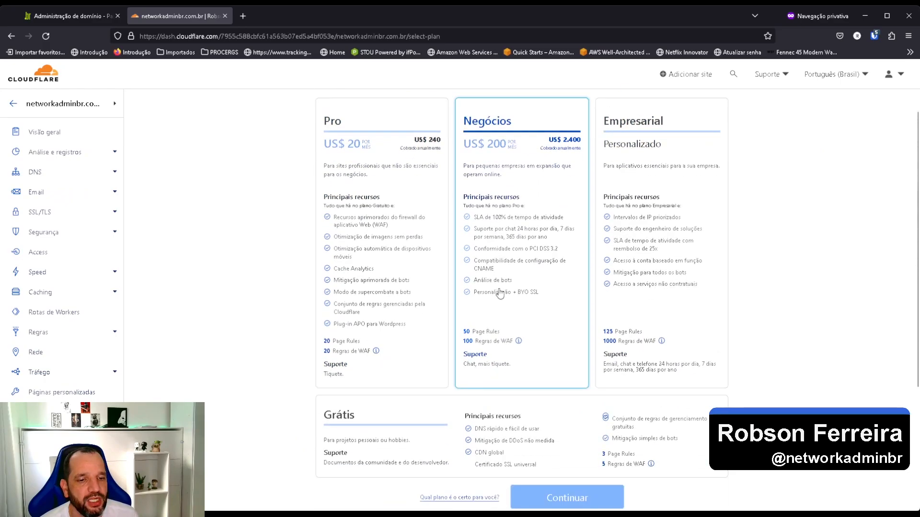
scroll(527, 196, "up", 3)
scroll(588, 318, "down", 5)
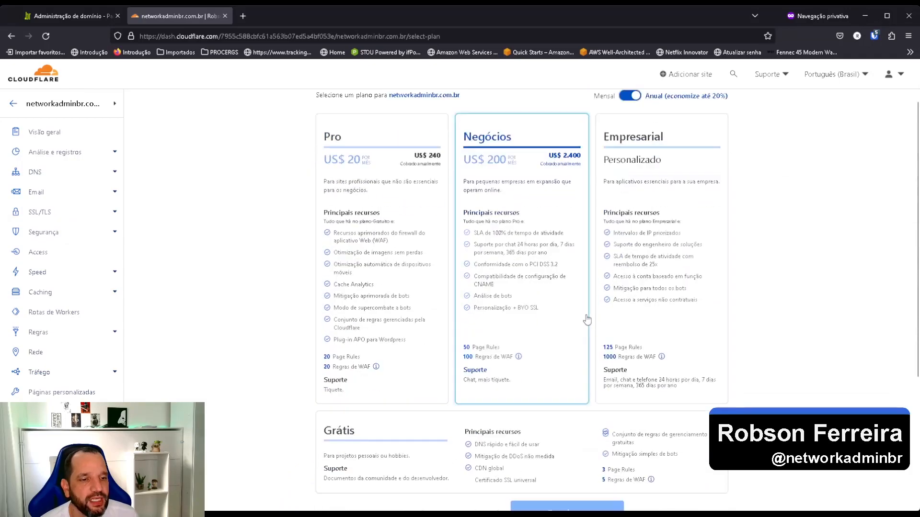
left_click(605, 284)
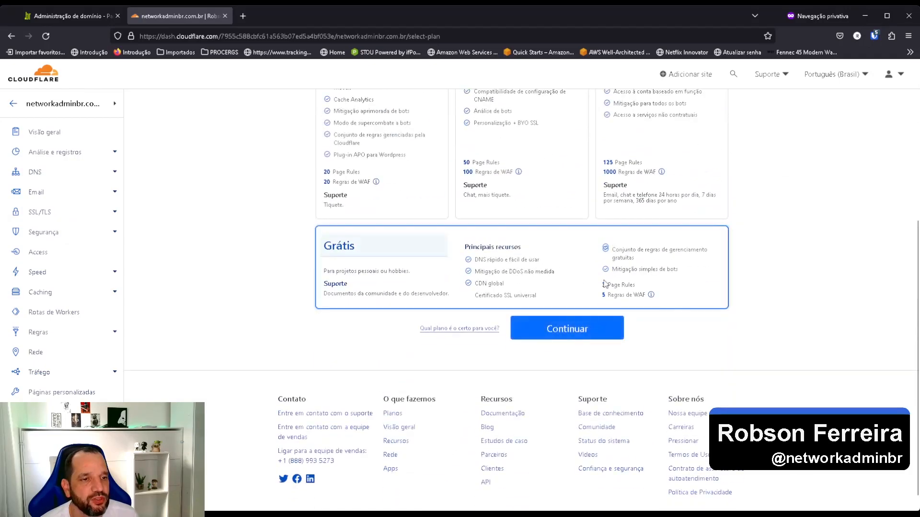
left_click(567, 329)
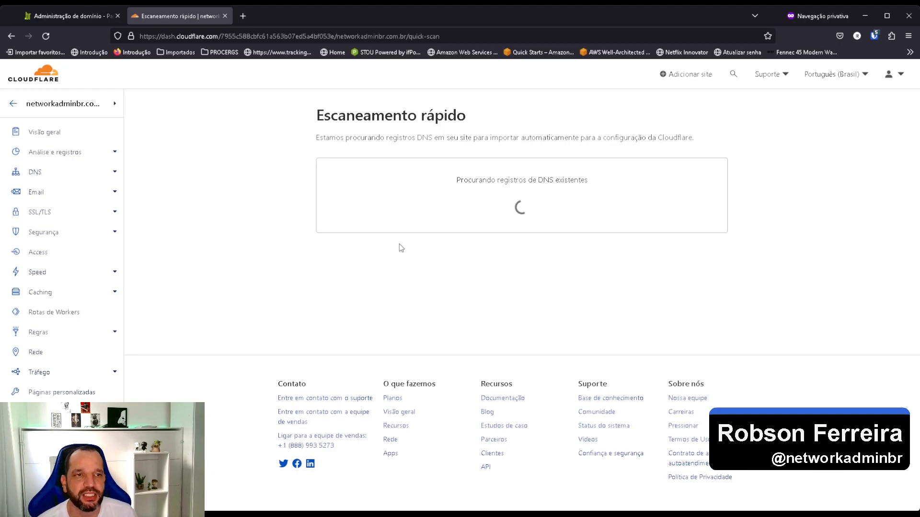
Step: Review the notices and DNS records found by the quick scan of networkadminbr.com.br
scroll(574, 260, "down", 5)
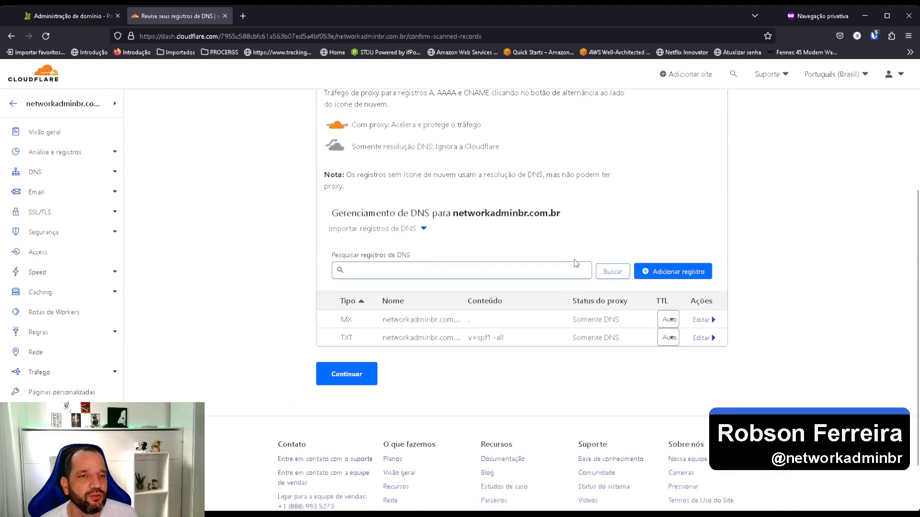
scroll(574, 261, "up", 4)
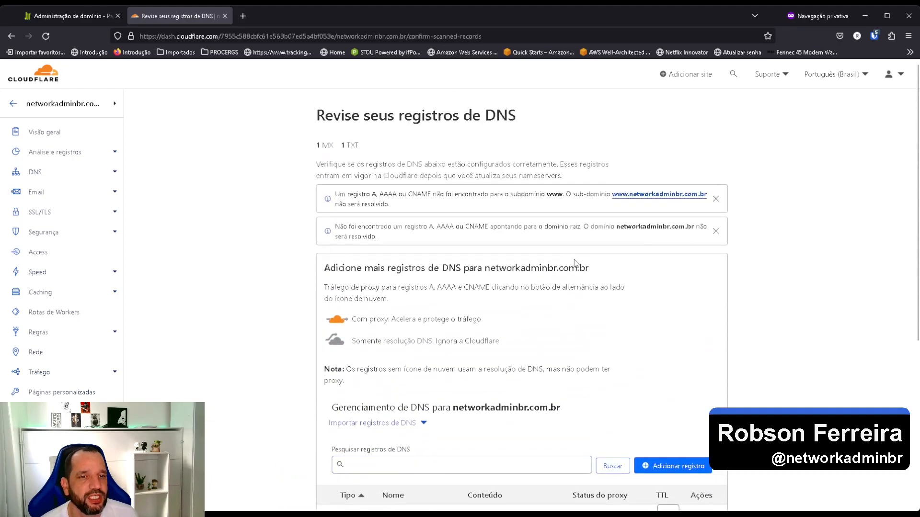
scroll(575, 263, "down", 4)
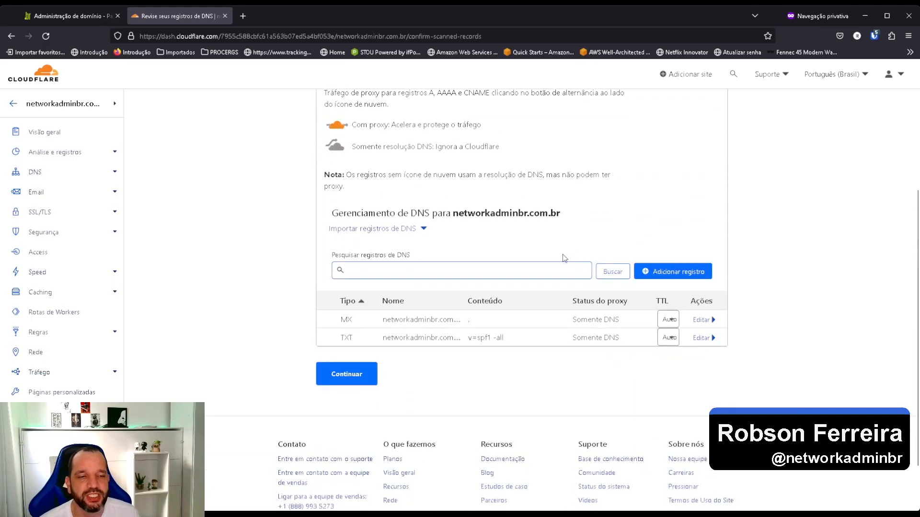
scroll(564, 254, "up", 4)
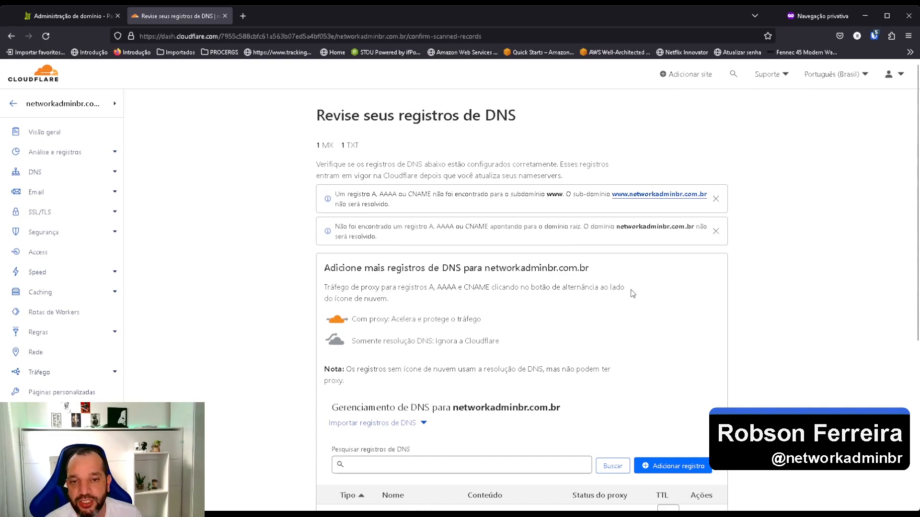
Step: Open the site's DNS records page and find the assigned Cloudflare nameservers
left_click(35, 172)
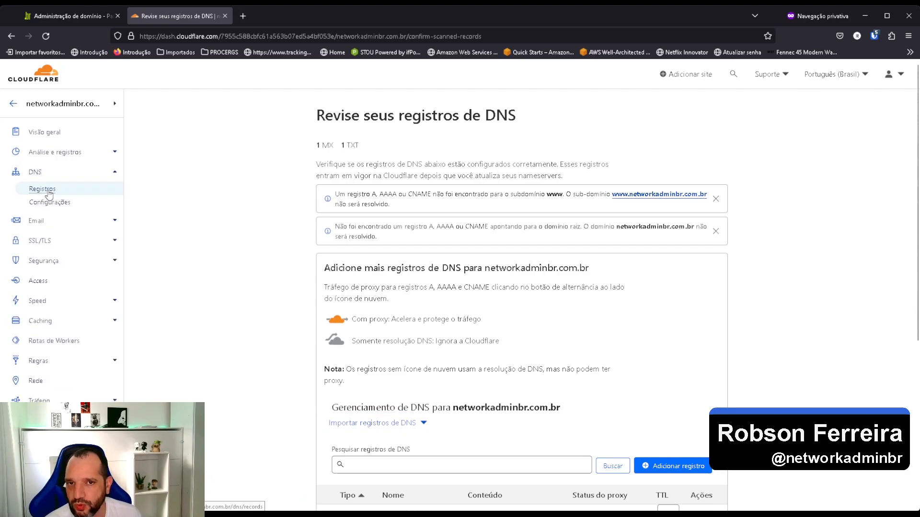
left_click(48, 191)
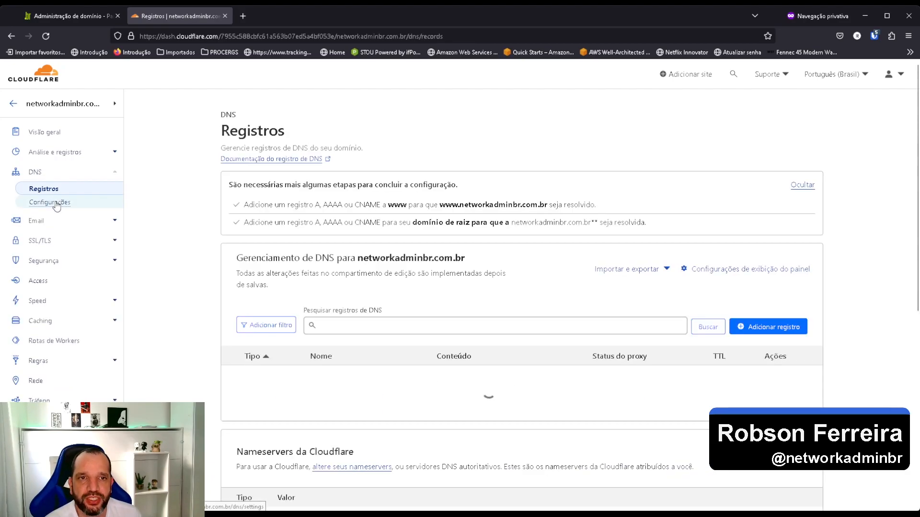
left_click(55, 204)
left_click(85, 192)
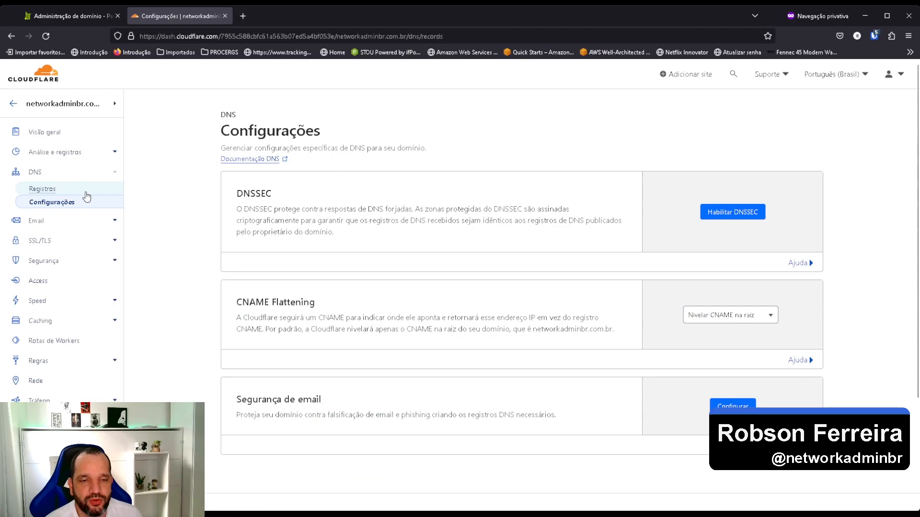
scroll(407, 378, "down", 3)
scroll(408, 379, "down", 2)
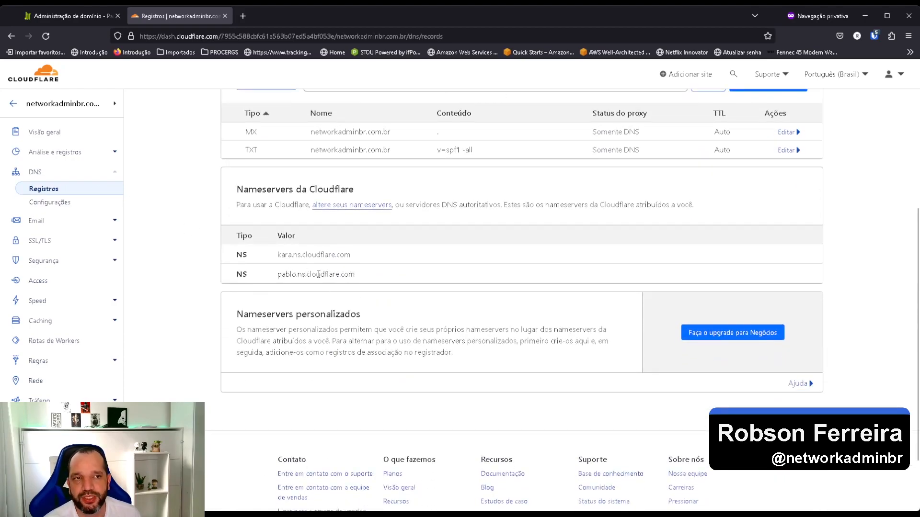
Step: Copy the nameserver kara.ns.cloudflare.com from Cloudflare into Servidor 1 of the Registro.br DNS form
left_click_drag(277, 254, 374, 262)
key("ctrl+c")
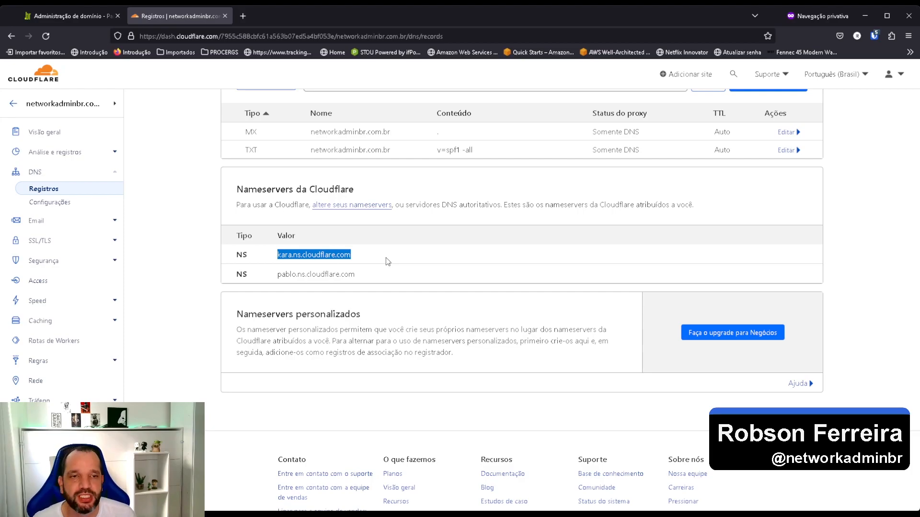
left_click(90, 25)
left_click(287, 142)
key("ctrl+v")
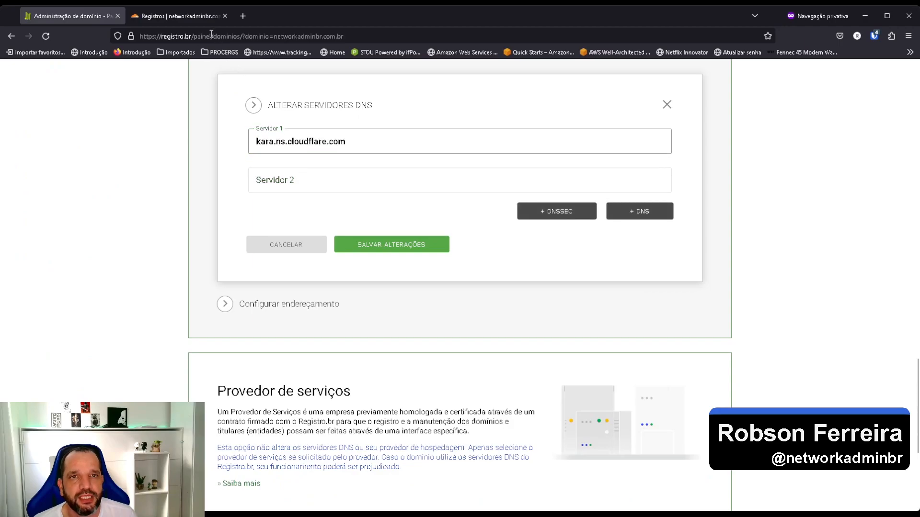
Step: Copy the nameserver pablo.ns.cloudflare.com from Cloudflare into Servidor 2 at Registro.br and save the DNS changes
left_click(178, 16)
left_click_drag(277, 274, 368, 282)
key("ctrl+c")
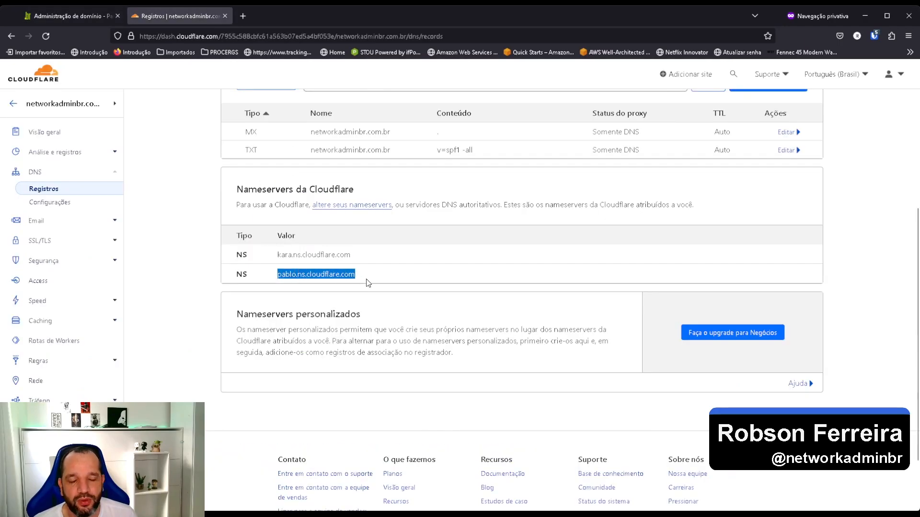
left_click(108, 18)
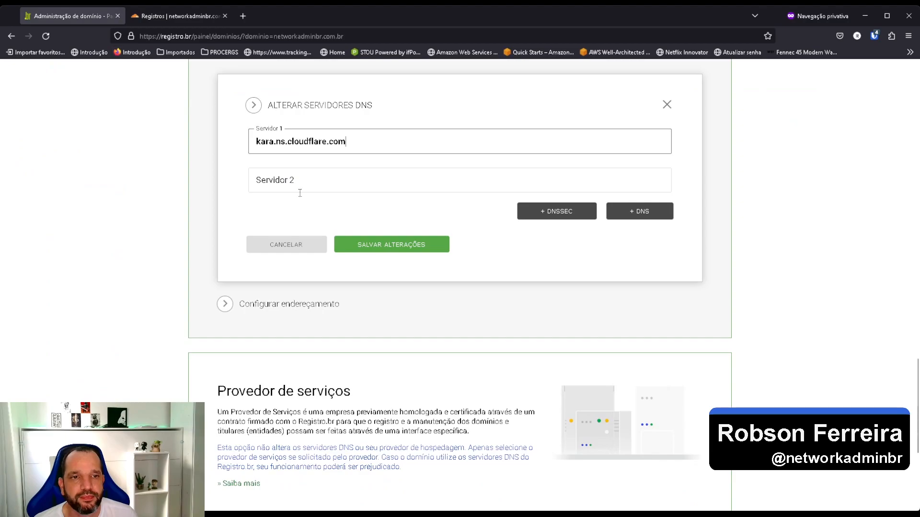
left_click(280, 180)
key("ctrl+v")
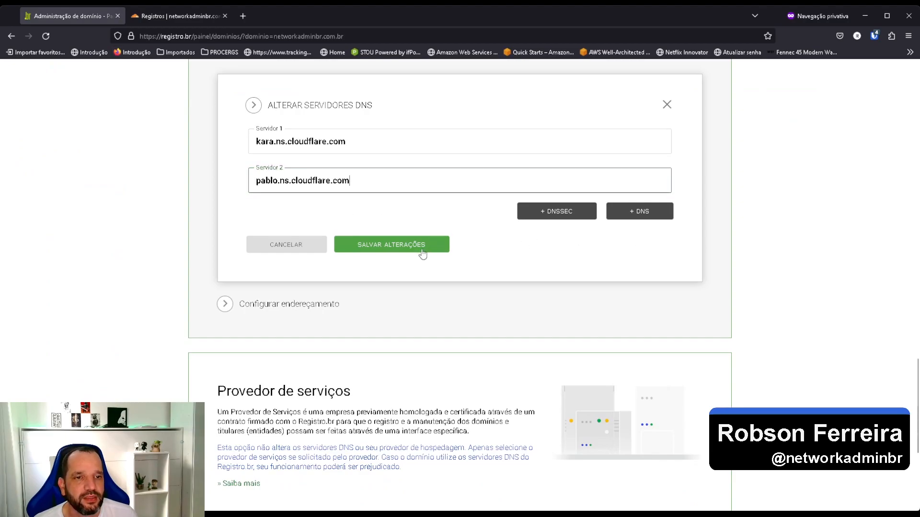
left_click(422, 254)
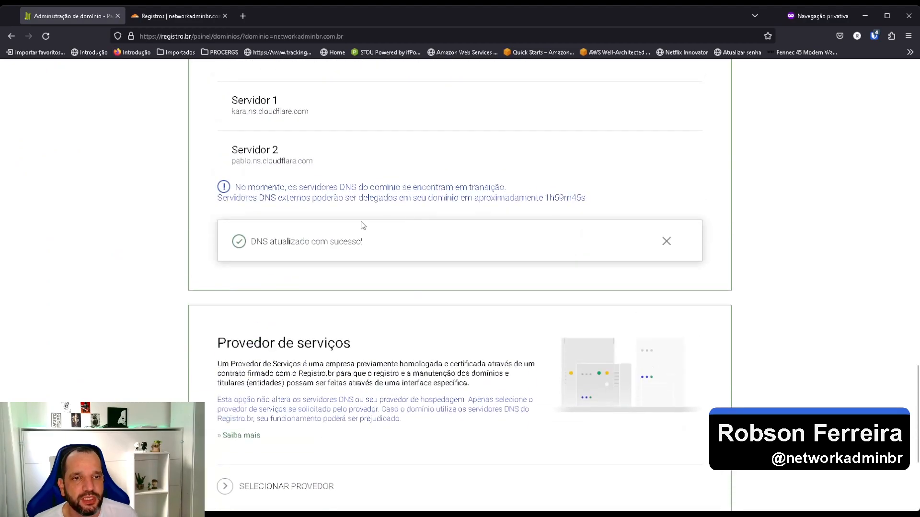